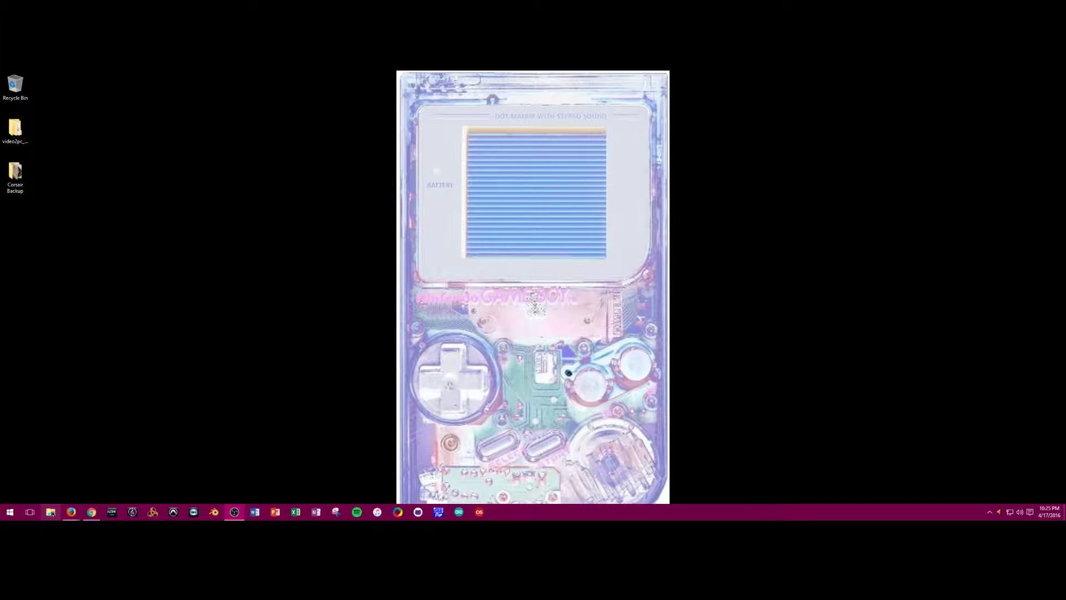
Run Samsung_Data_Migration_Setup from the SAMSUNG SSD disc's Data Migration Software folder
click(50, 511)
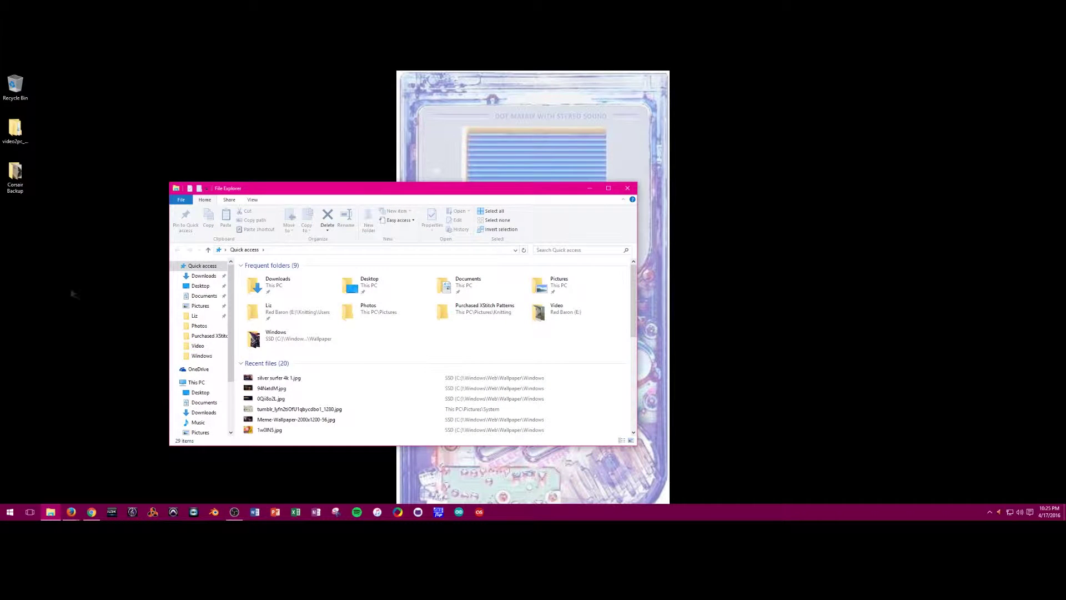
click(197, 384)
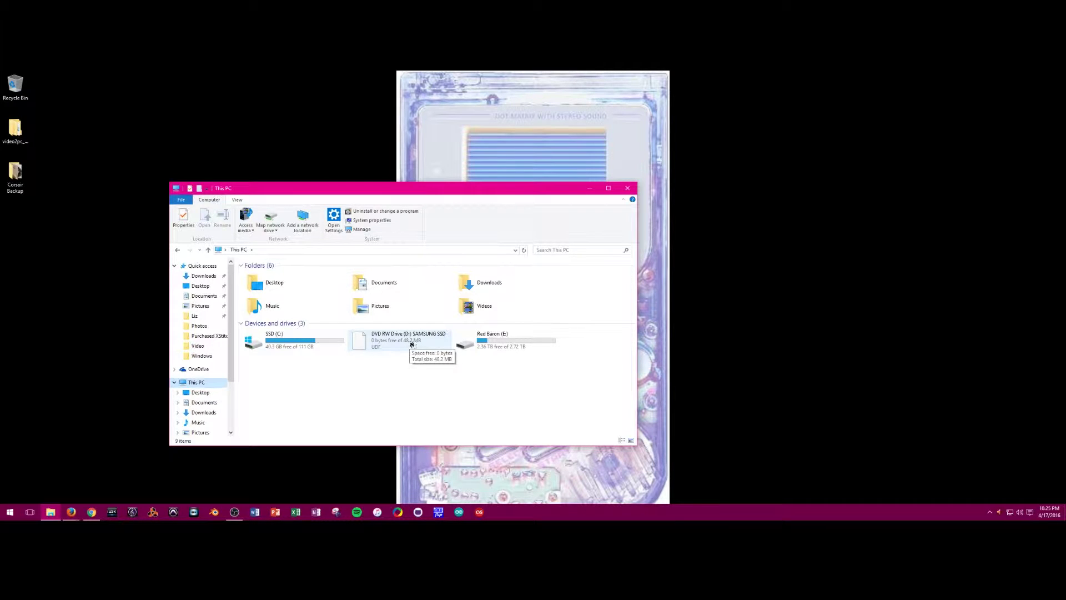
double_click(410, 345)
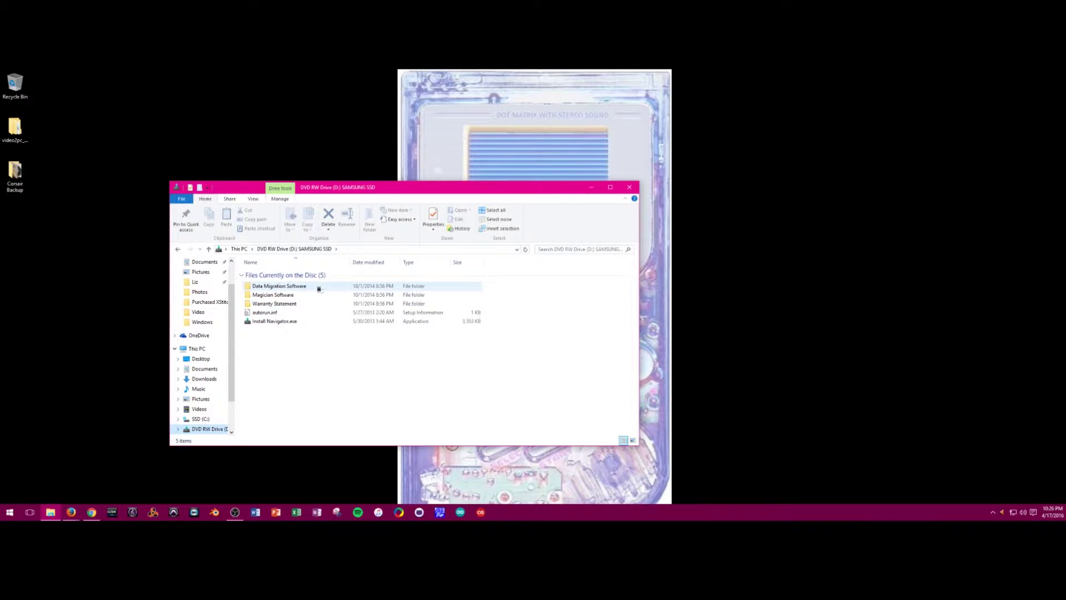
double_click(318, 289)
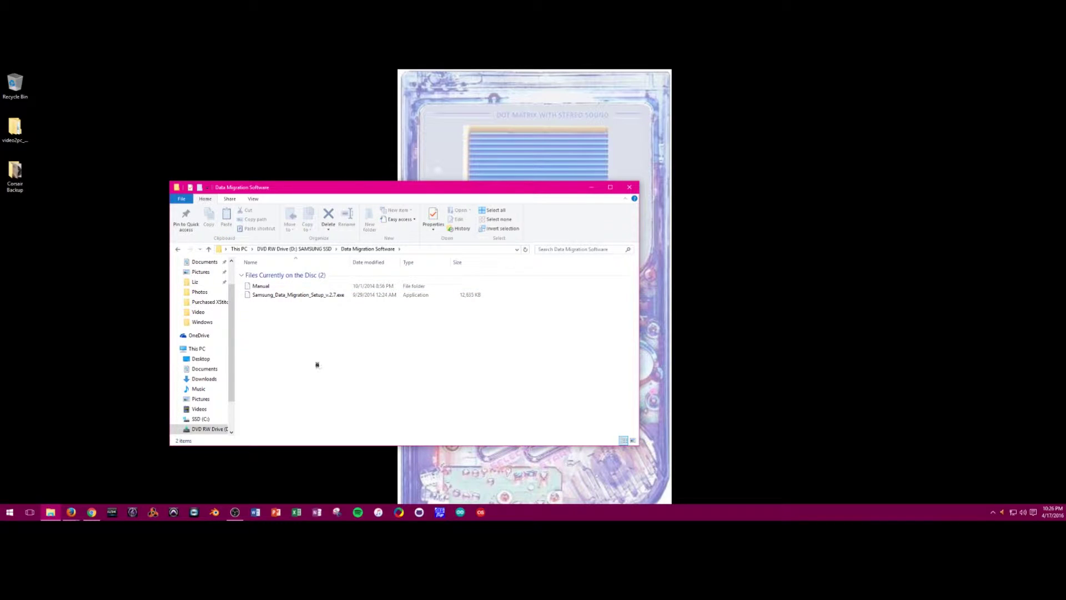
double_click(304, 295)
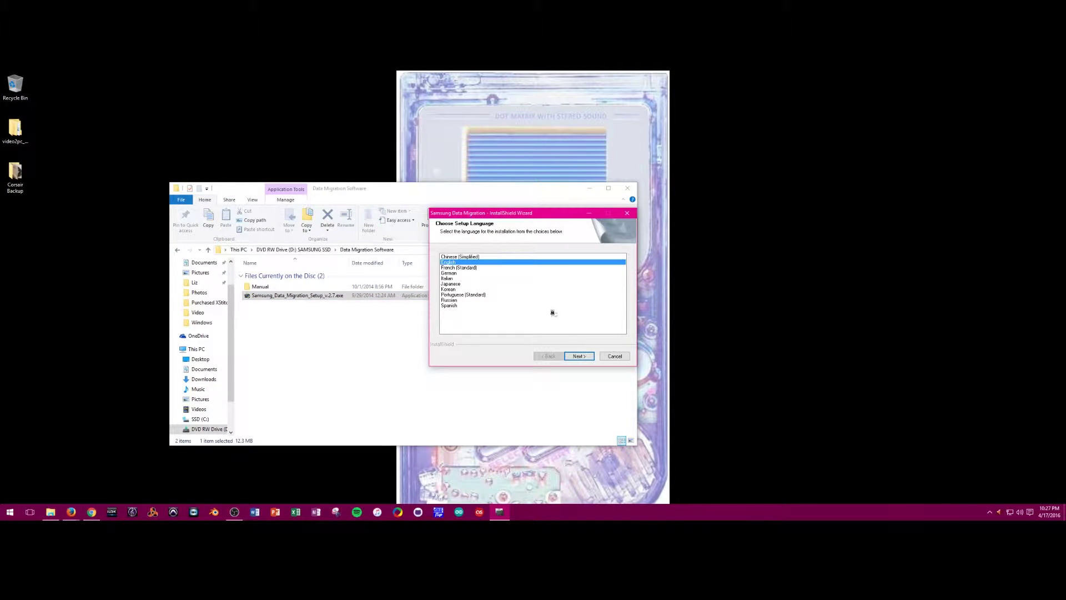
Install Samsung Data Migration with the default language, accepting the license agreement
click(590, 358)
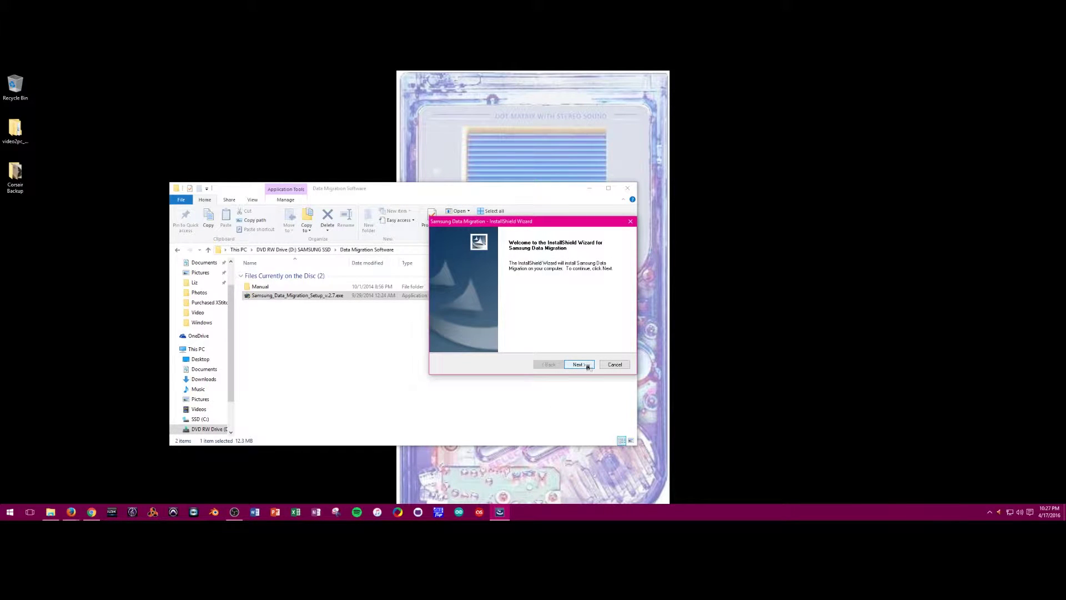
click(587, 365)
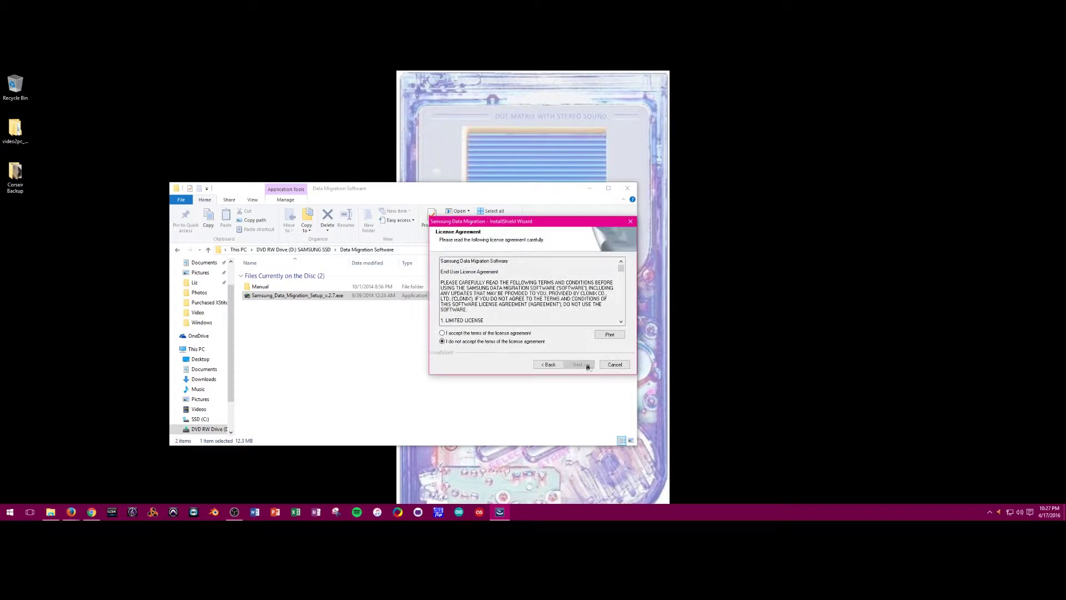
click(441, 333)
click(576, 366)
click(576, 367)
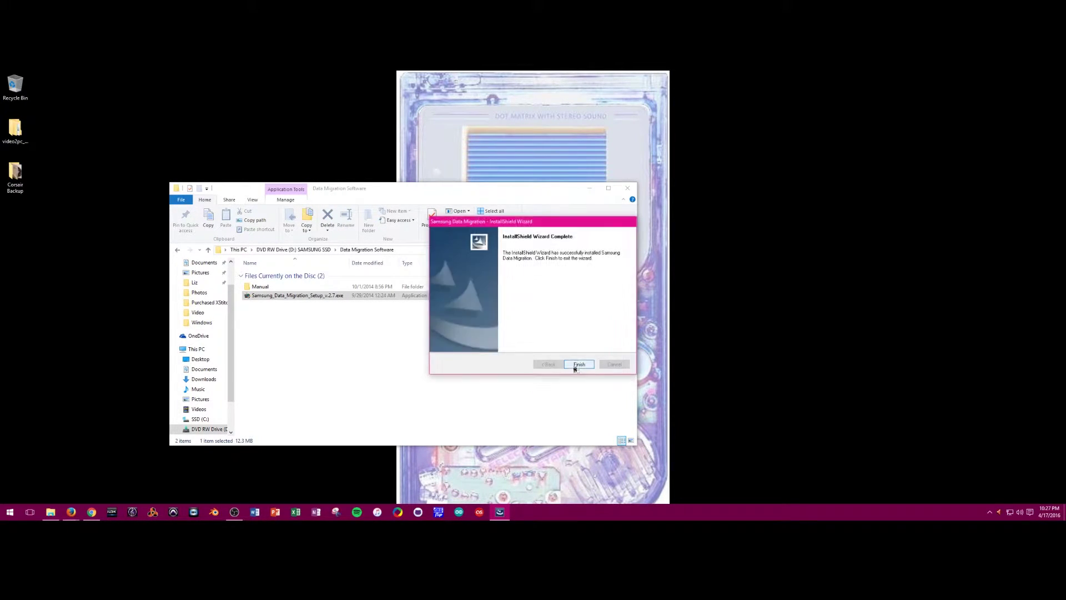
click(577, 366)
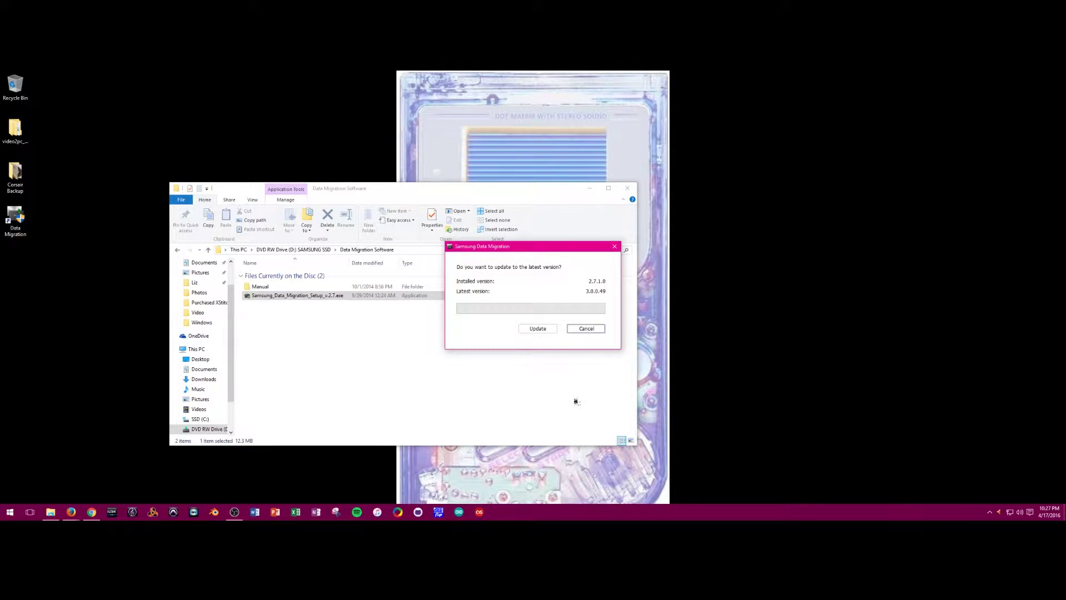
Update Samsung Data Migration to version 3.0.0.49 and relaunch it
click(537, 328)
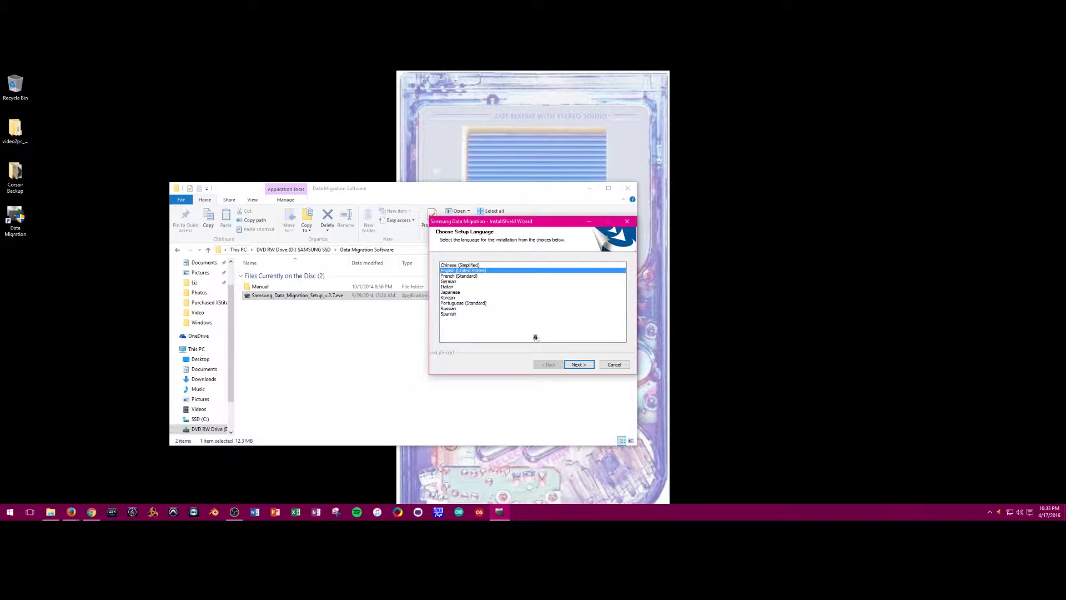
click(580, 365)
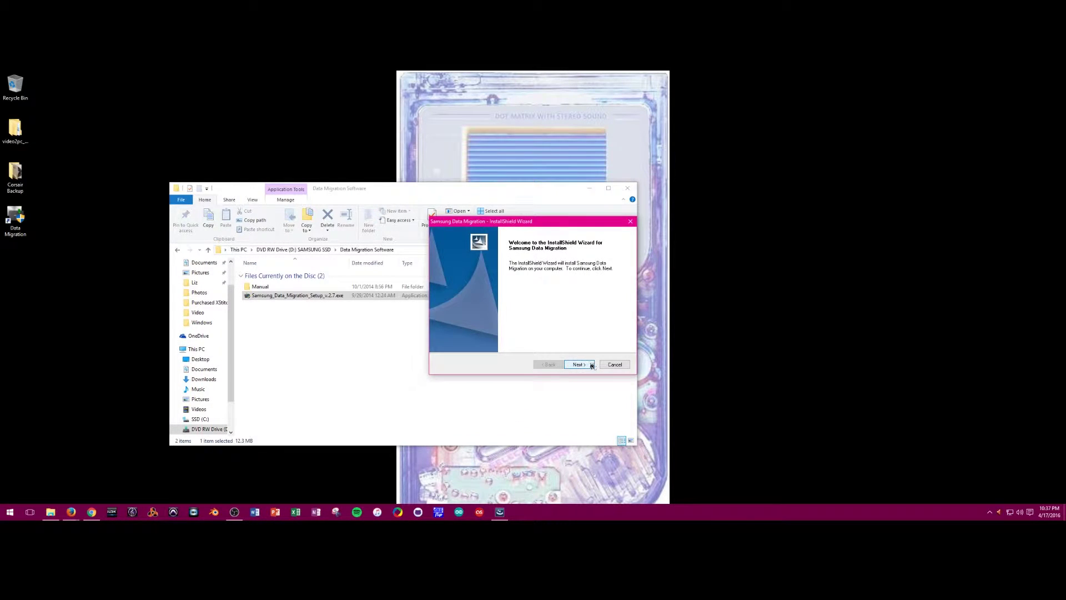
click(579, 364)
click(458, 335)
click(579, 365)
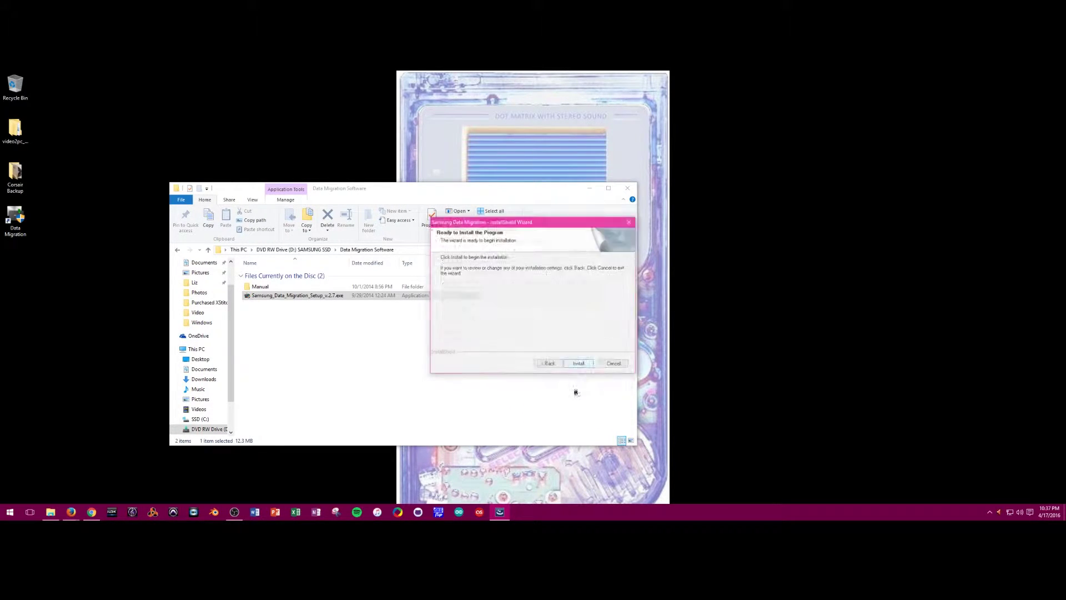
click(578, 364)
click(579, 365)
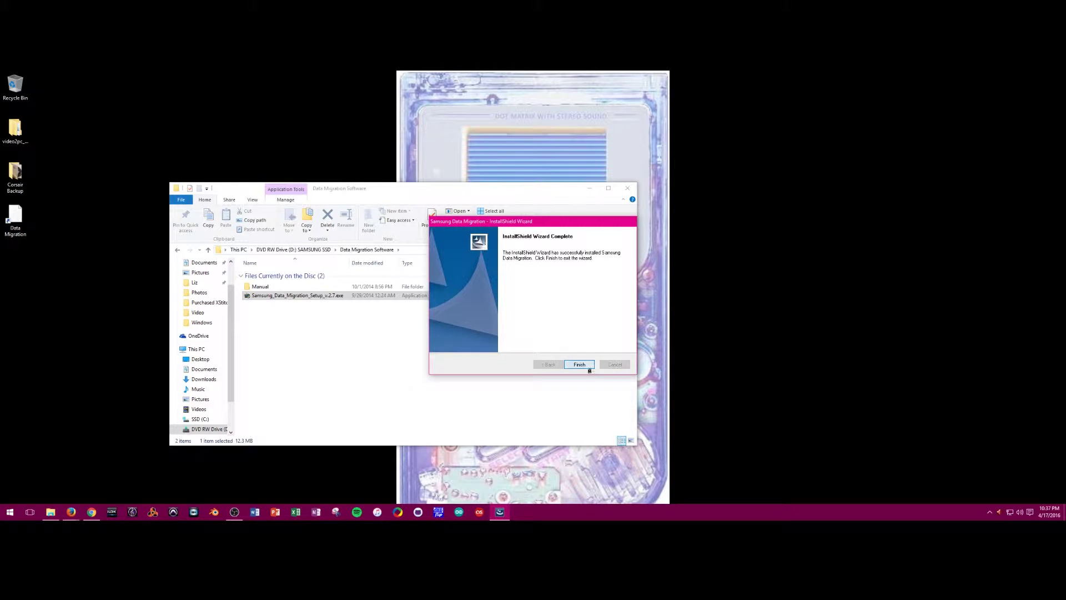
key(Return)
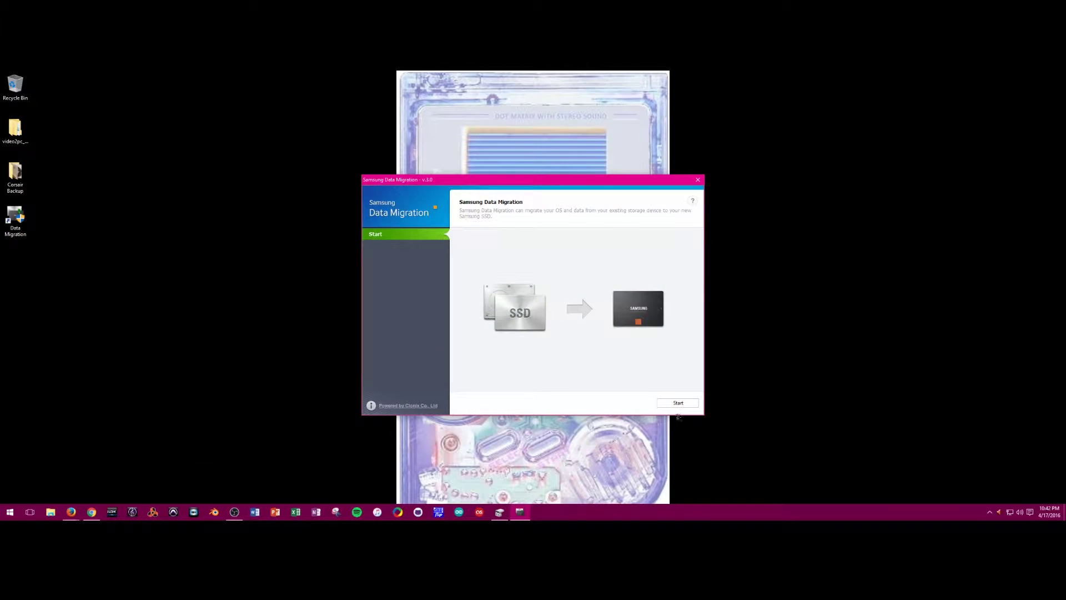
Clone the 120GB source SSD onto the 250GB Samsung target, accepting the wipe warning
click(678, 403)
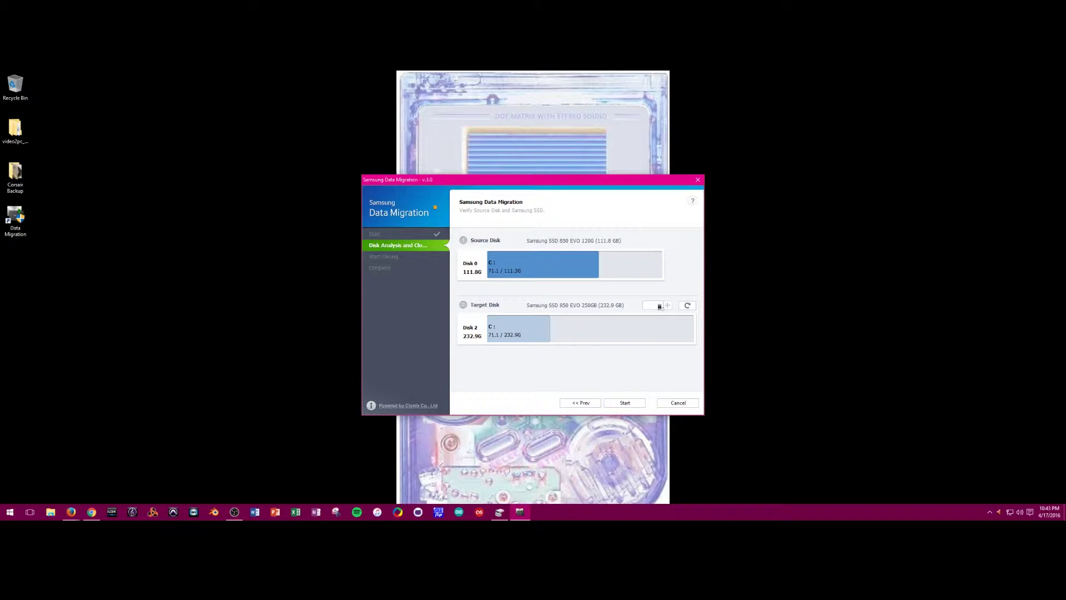
click(621, 404)
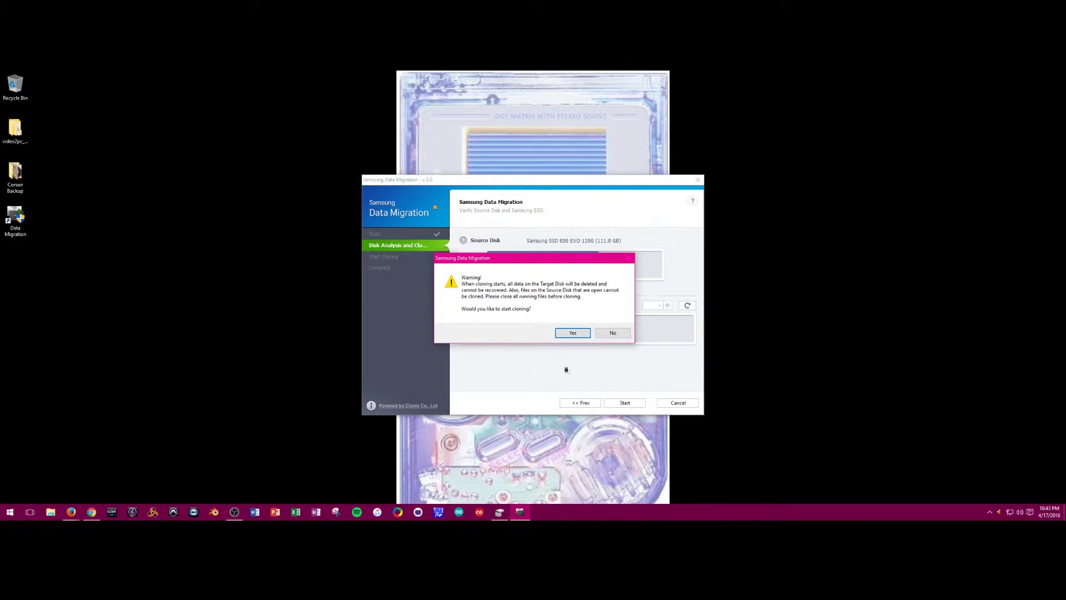
click(563, 333)
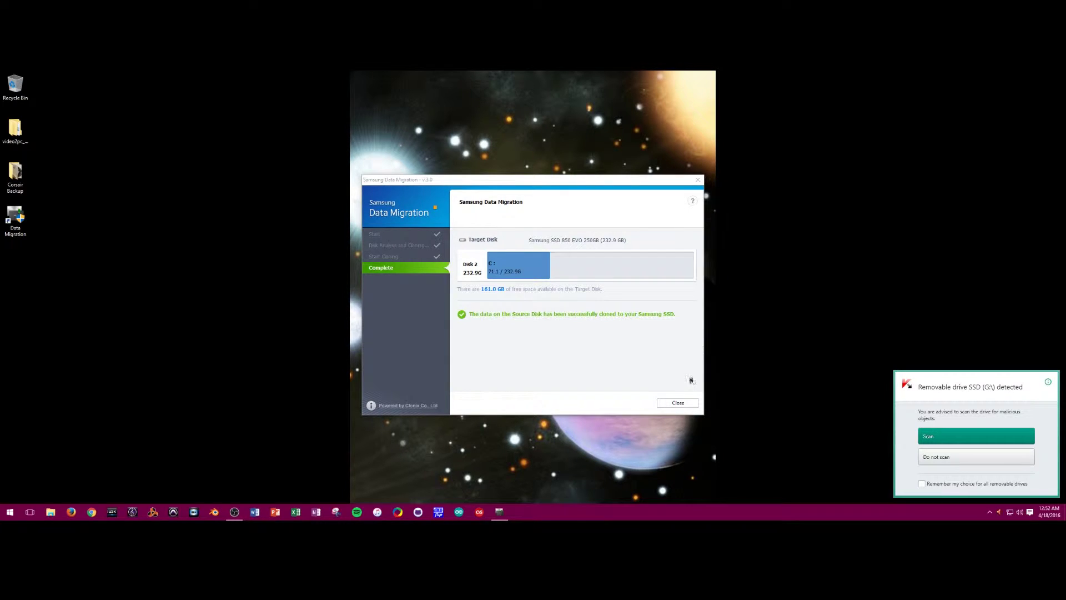
Close the completed migration's results screen
click(683, 408)
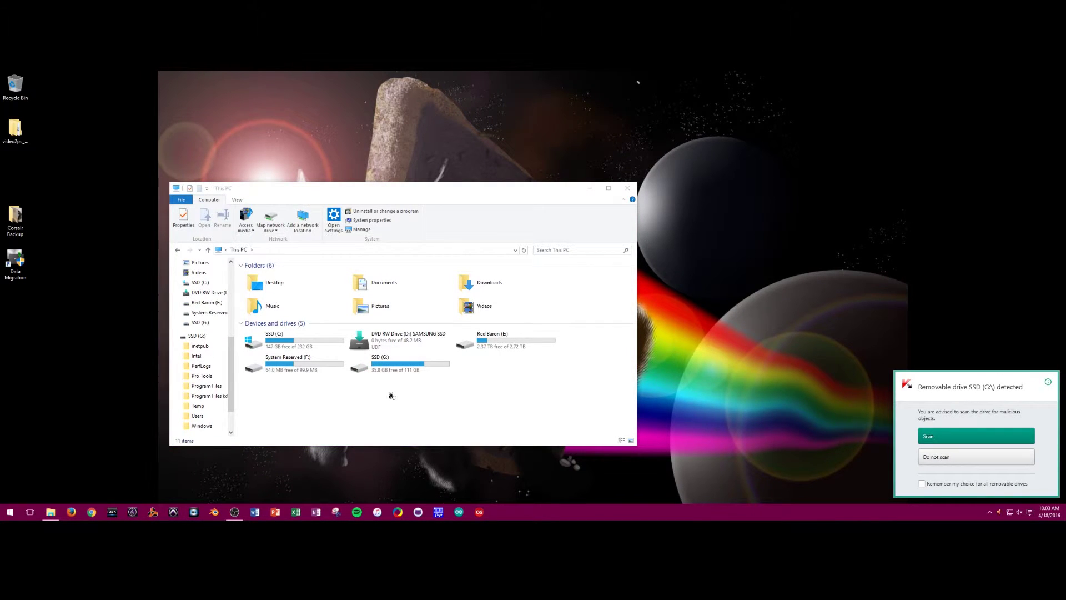
Dismiss the antivirus scan prompt, browse the old SSD (G:) drive, and return to This PC
click(1006, 462)
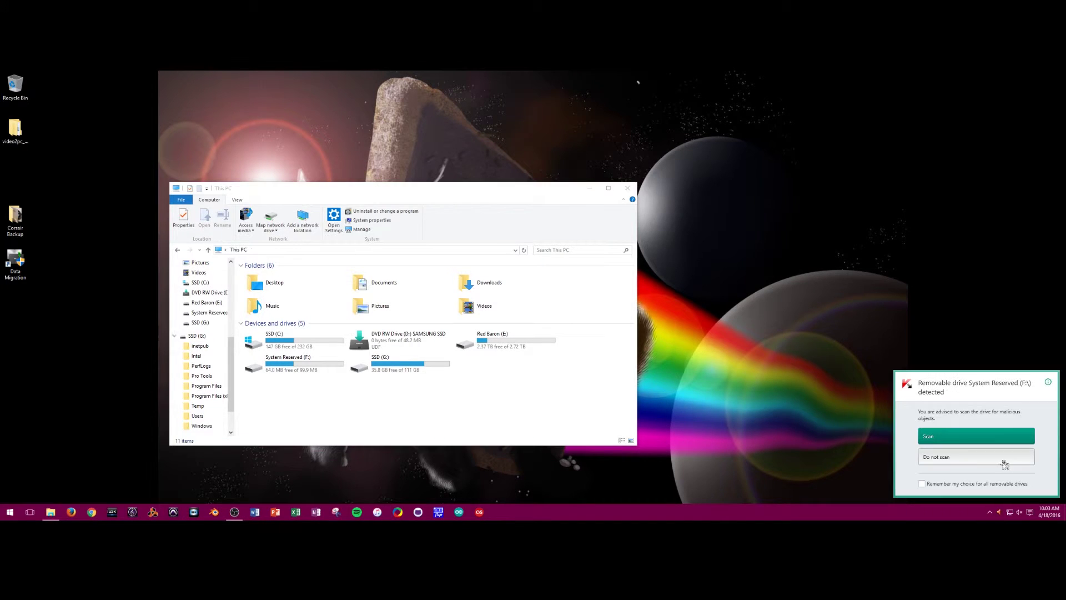
click(940, 456)
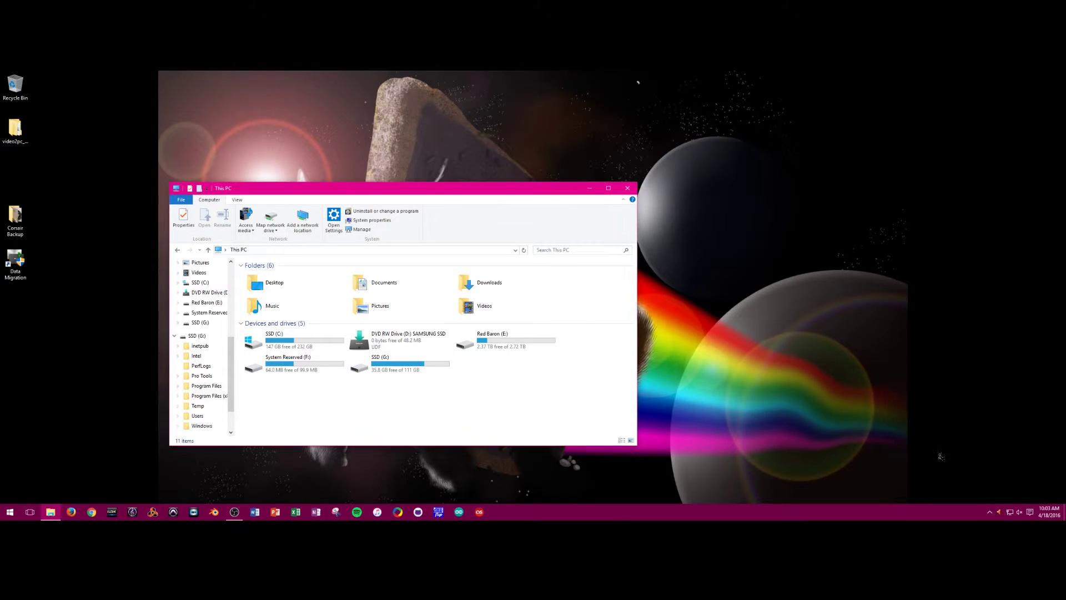
double_click(407, 365)
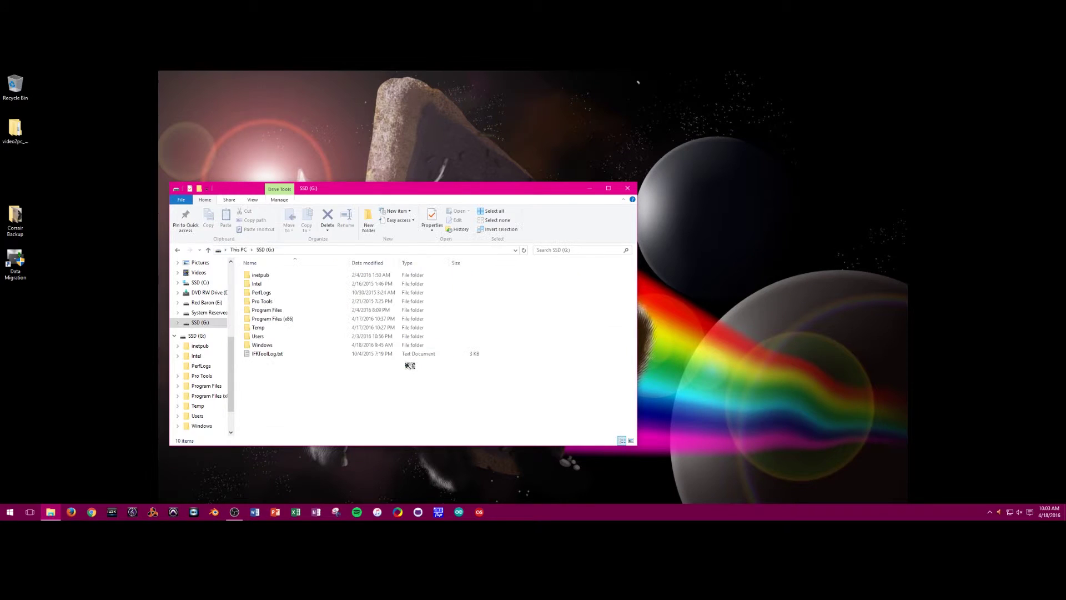
click(178, 250)
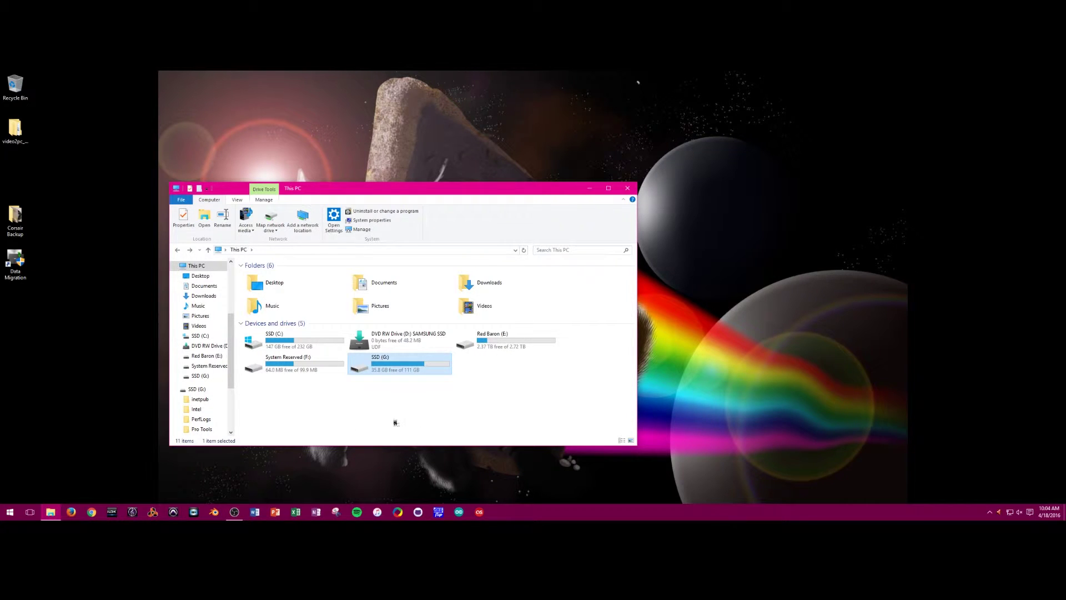
Launch Computer Management via Manage on This PC's Computer ribbon
click(405, 422)
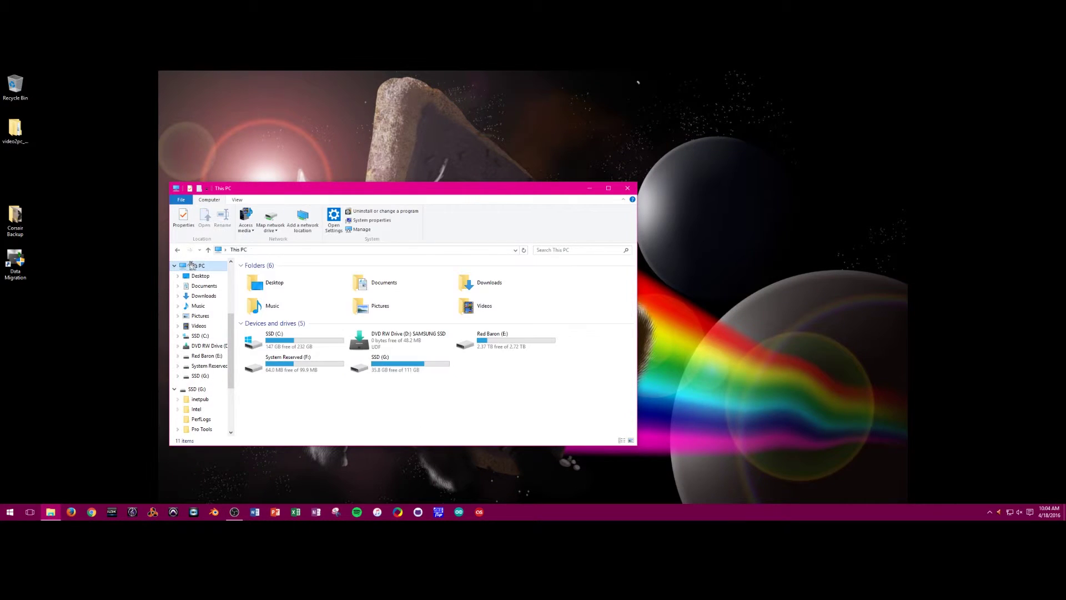
click(277, 228)
click(538, 223)
click(361, 230)
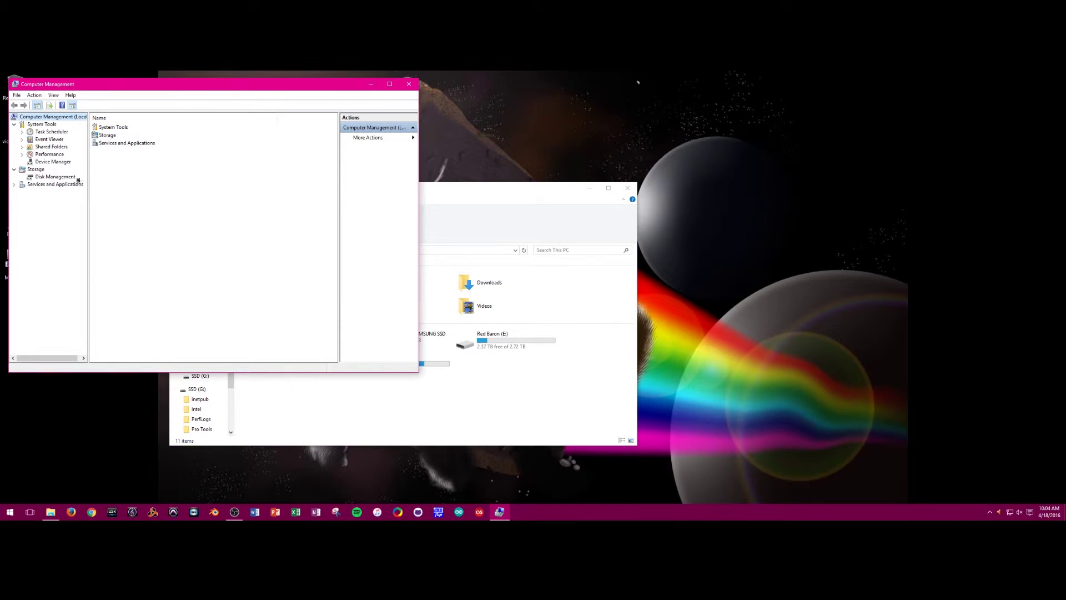
Open Disk Management and view the device properties of the 111.79 GB Disk 2
click(36, 169)
click(42, 177)
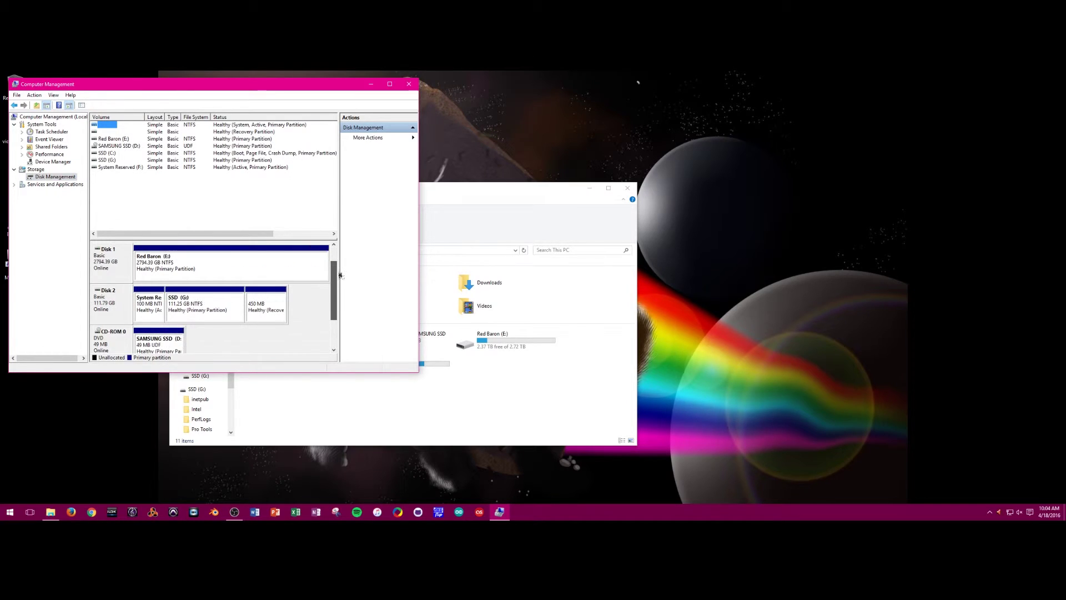
drag(339, 276, 338, 294)
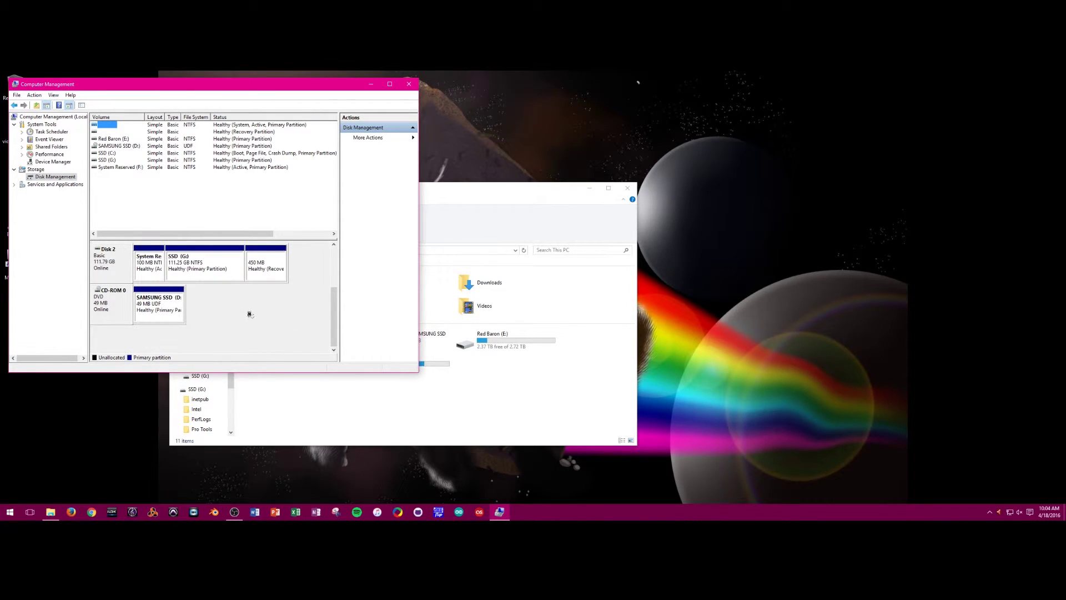
click(107, 259)
right_click(111, 269)
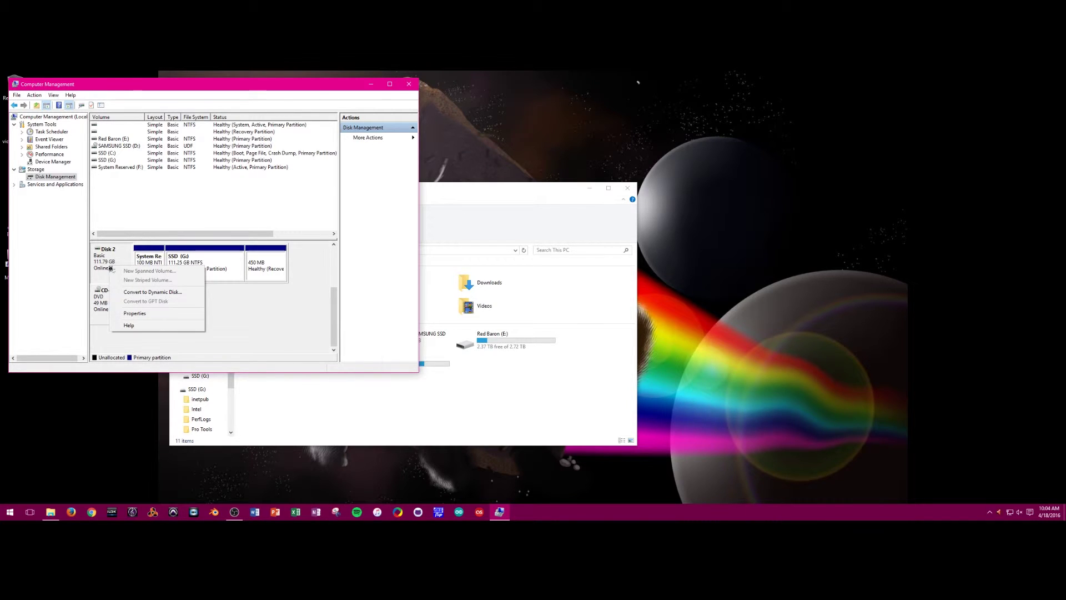
click(140, 314)
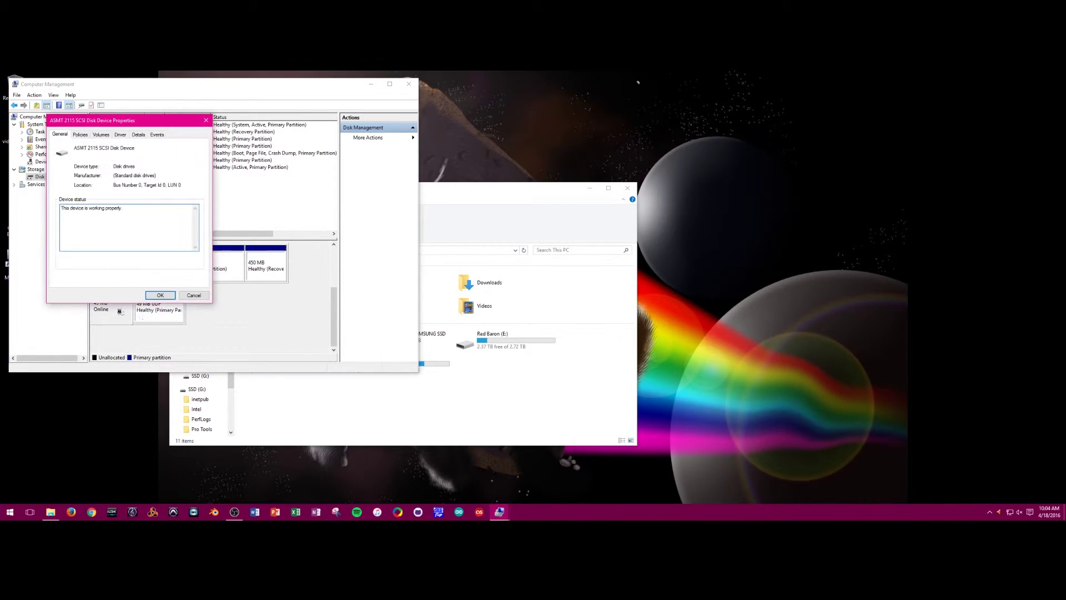
click(201, 298)
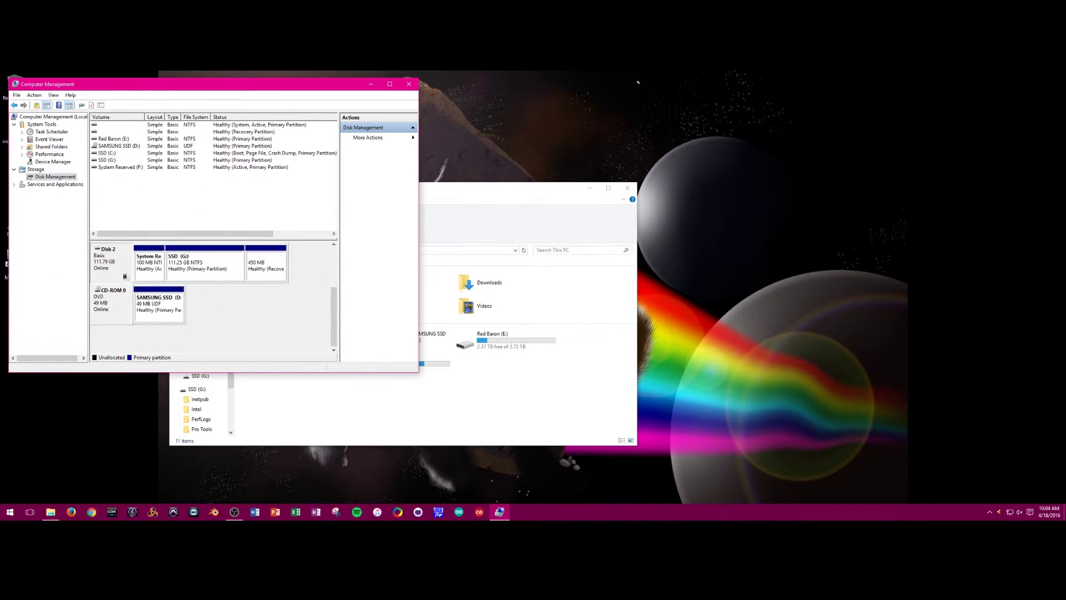
Quick-format SSD (G:) as NTFS with the label 'Media Scratch', confirming the erase warning
right_click(208, 277)
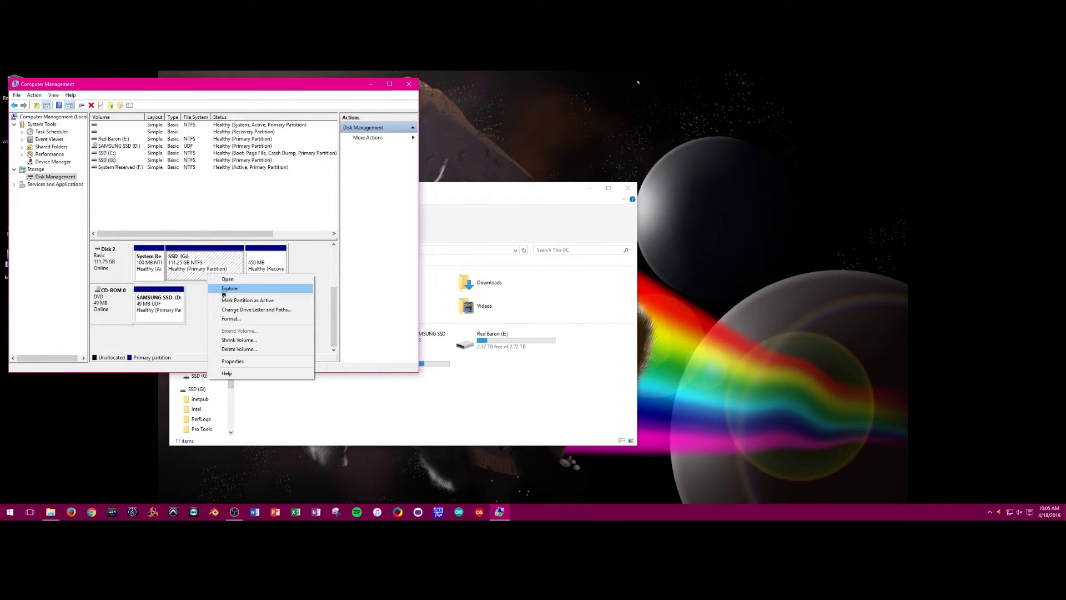
click(256, 321)
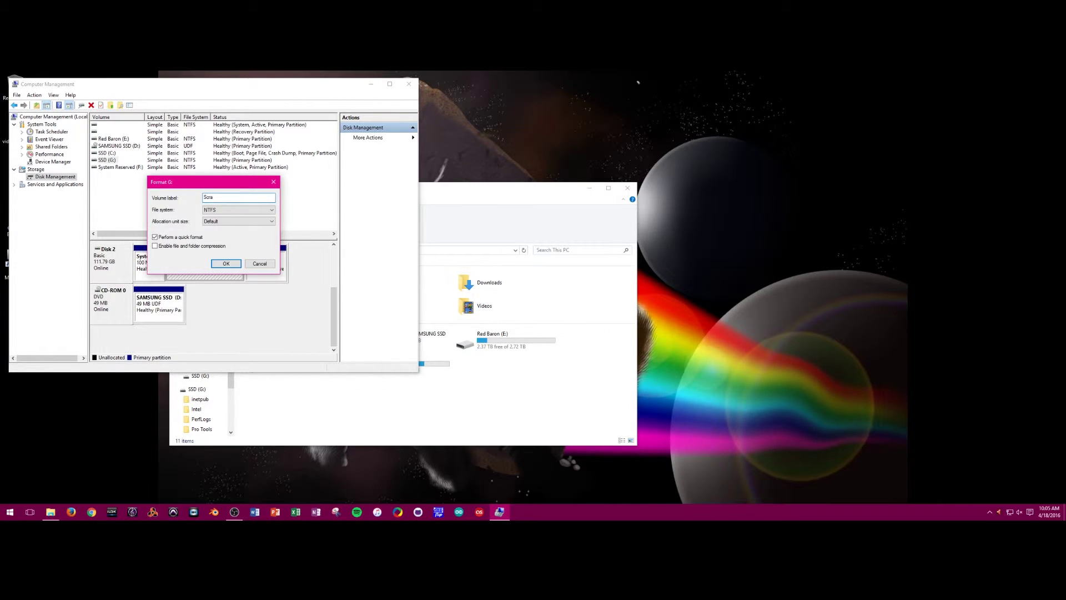
click(229, 265)
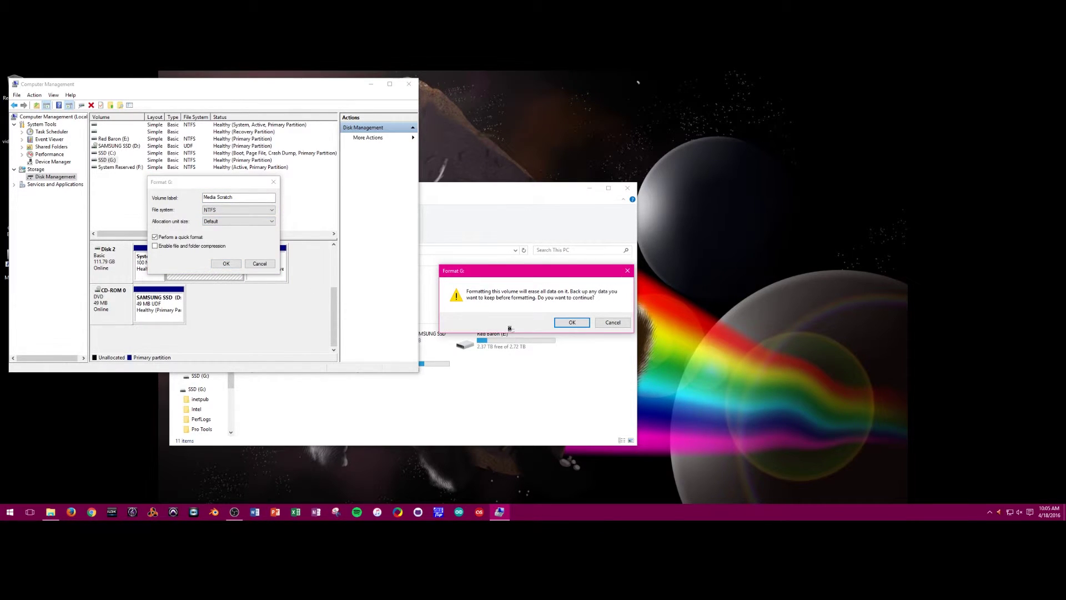
click(571, 322)
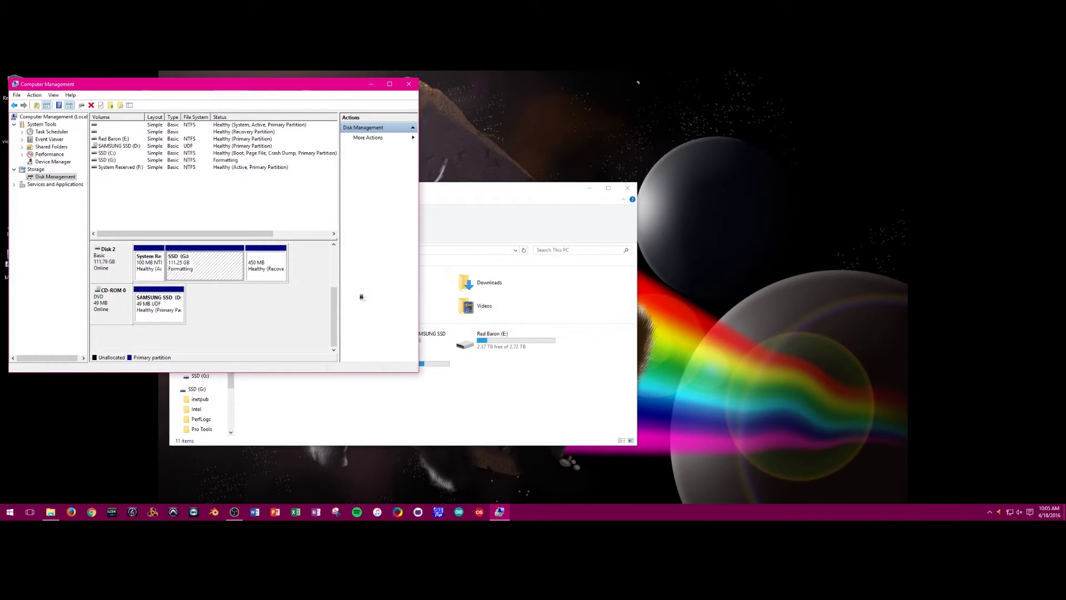
click(277, 275)
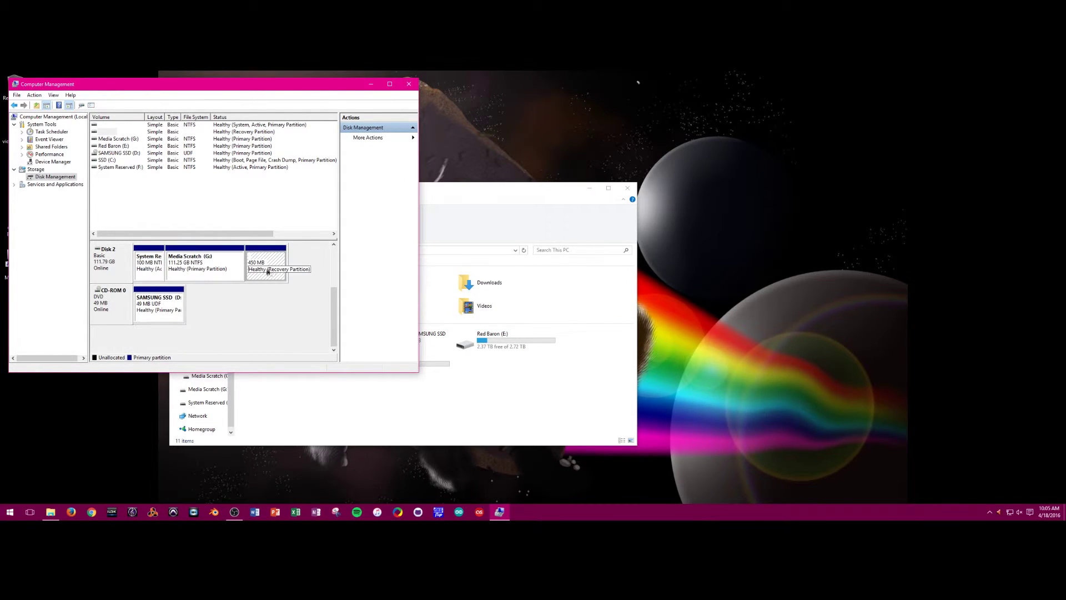
Close Computer Management and check Media Scratch (G:) is empty with 111 GB free
click(408, 83)
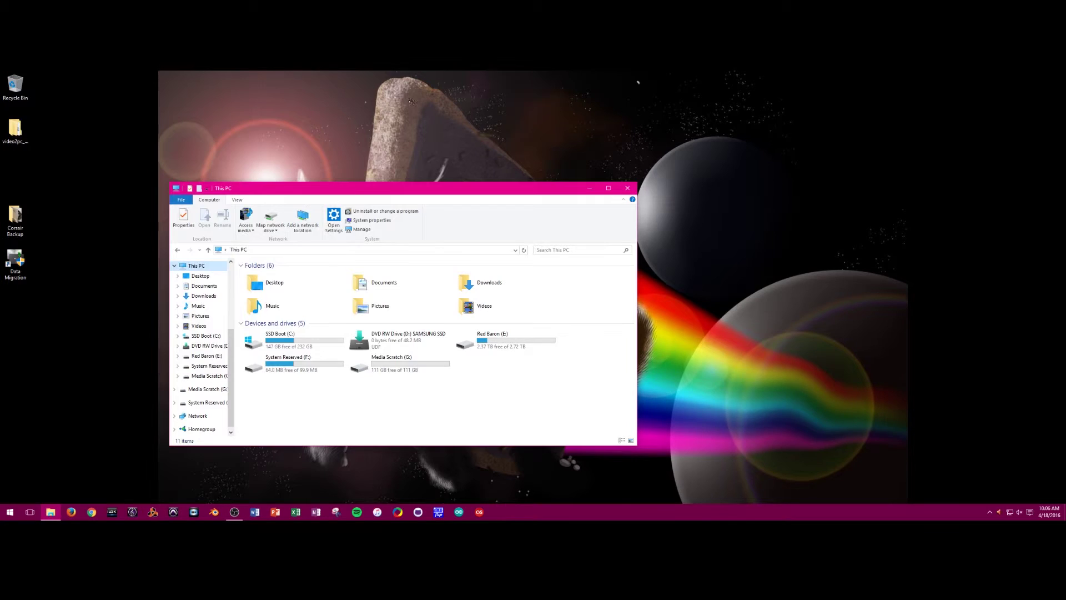
click(205, 389)
click(206, 376)
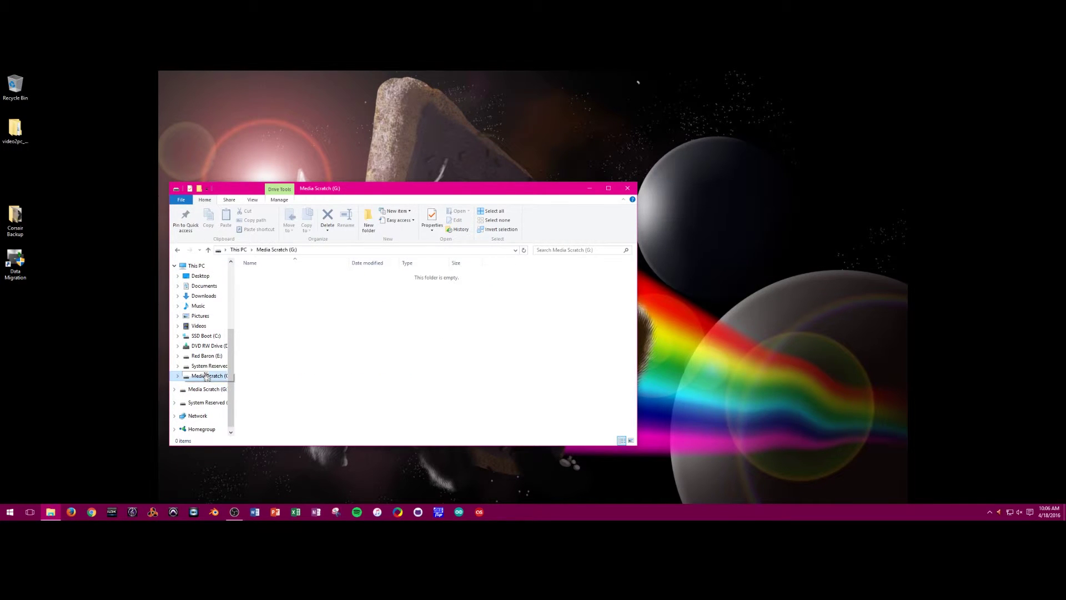
click(203, 391)
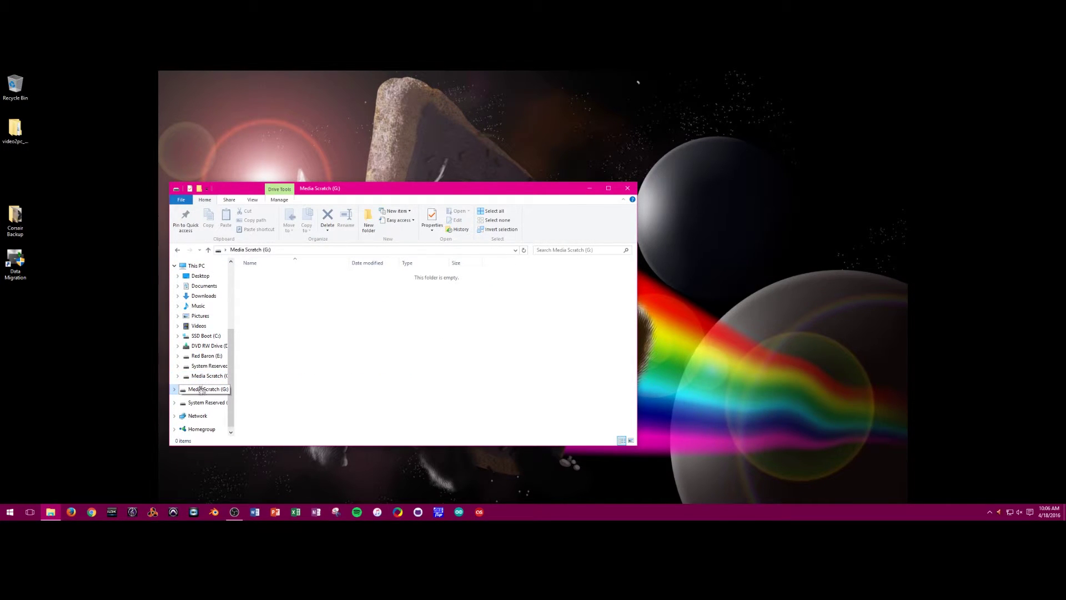
scroll(205, 344, up, 2)
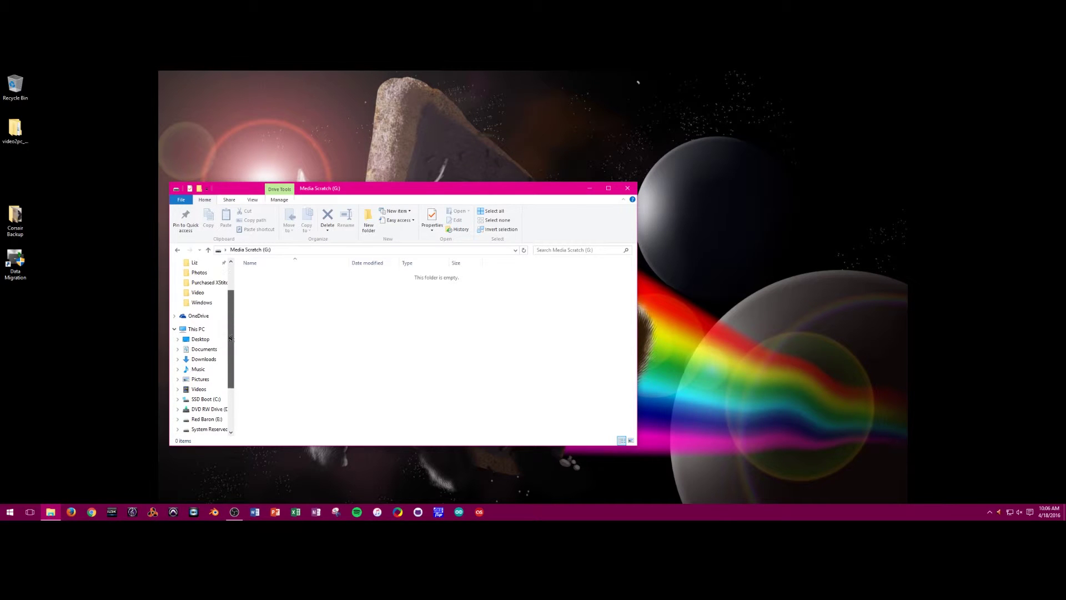
click(191, 329)
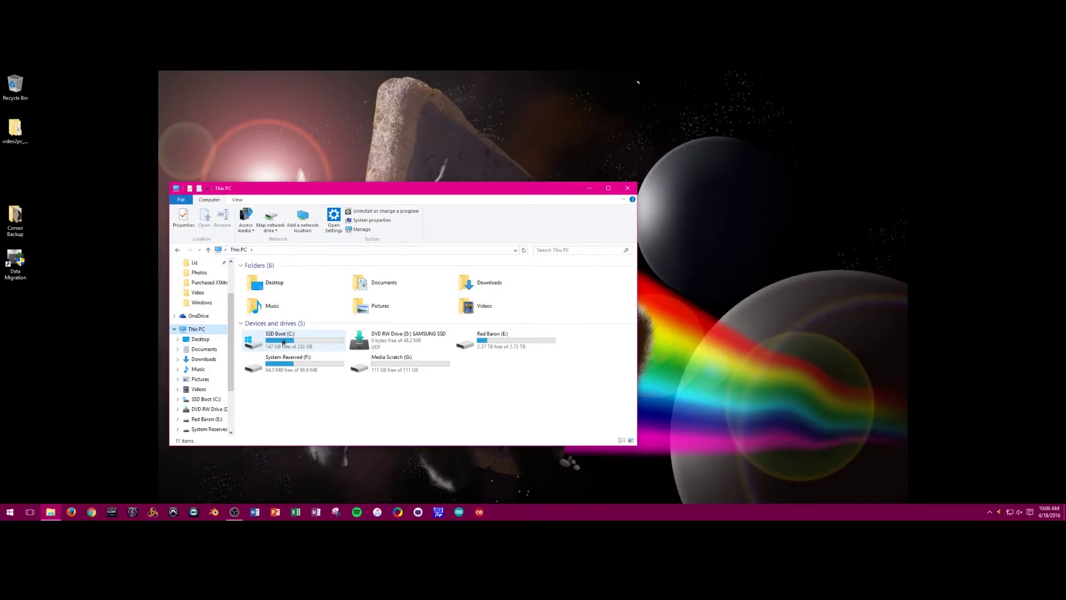
Open SSD Boot (C:) to see its inetpub, Program Files, Users and Windows folders
double_click(281, 342)
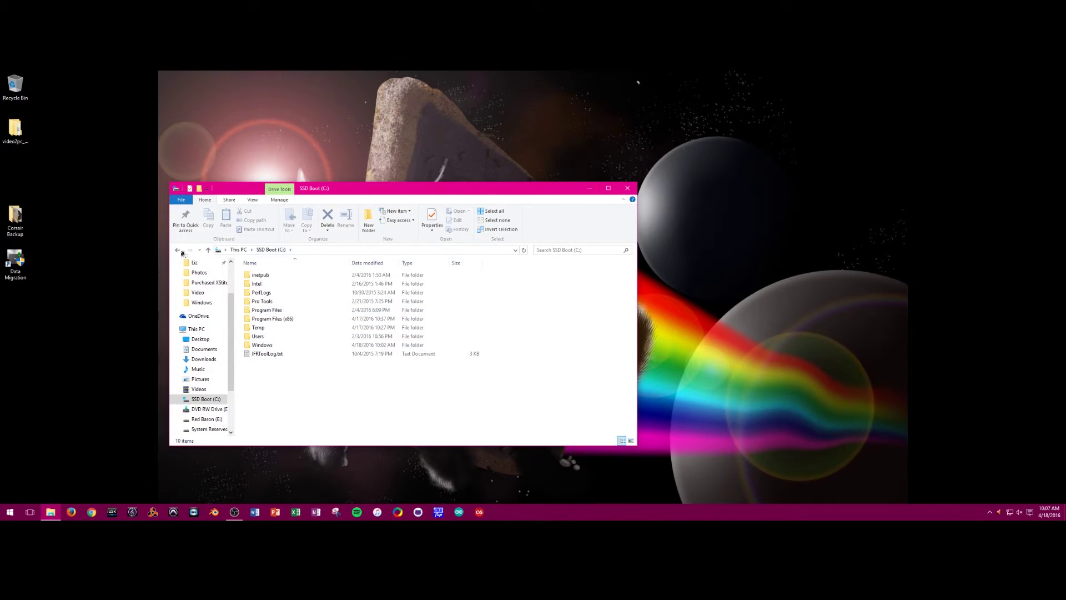